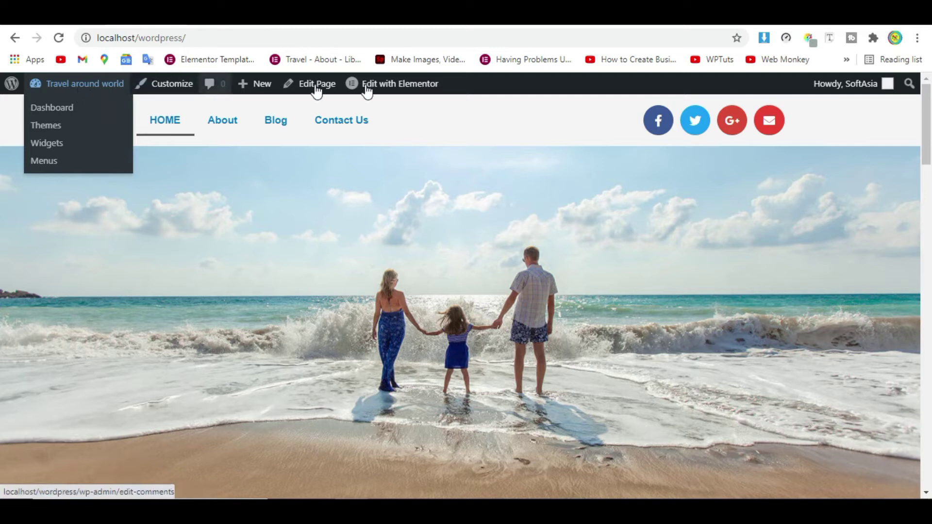
# Open the home page in the Elementor editor and save it to the library as a template named "Home Page"
pyautogui.click(396, 87)
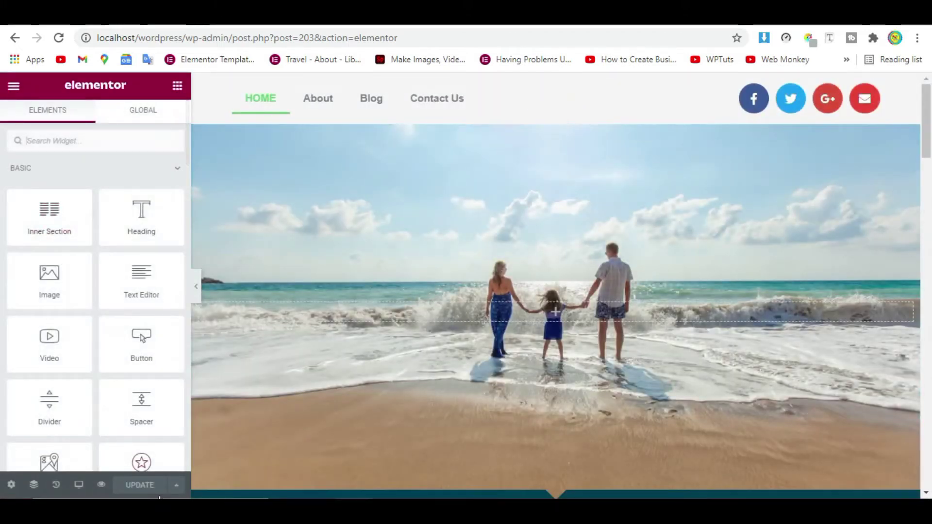
pyautogui.click(176, 484)
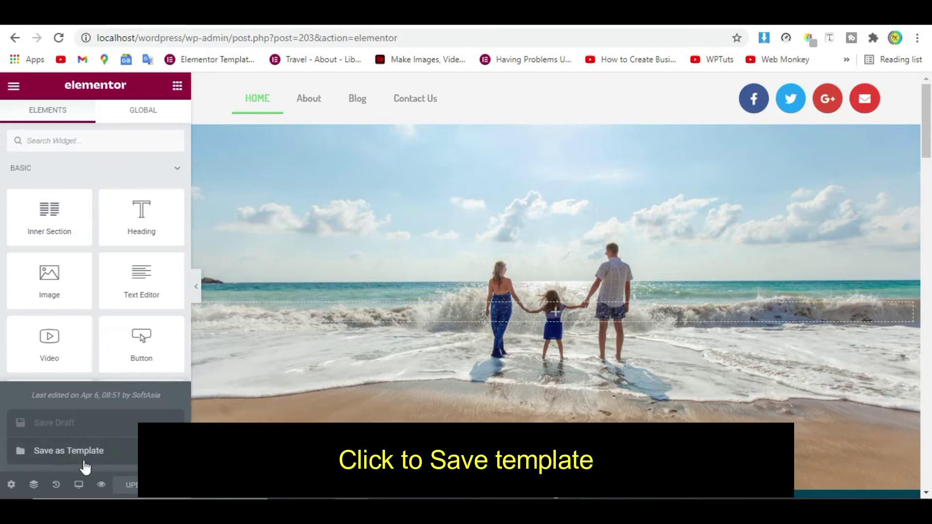
pyautogui.click(83, 461)
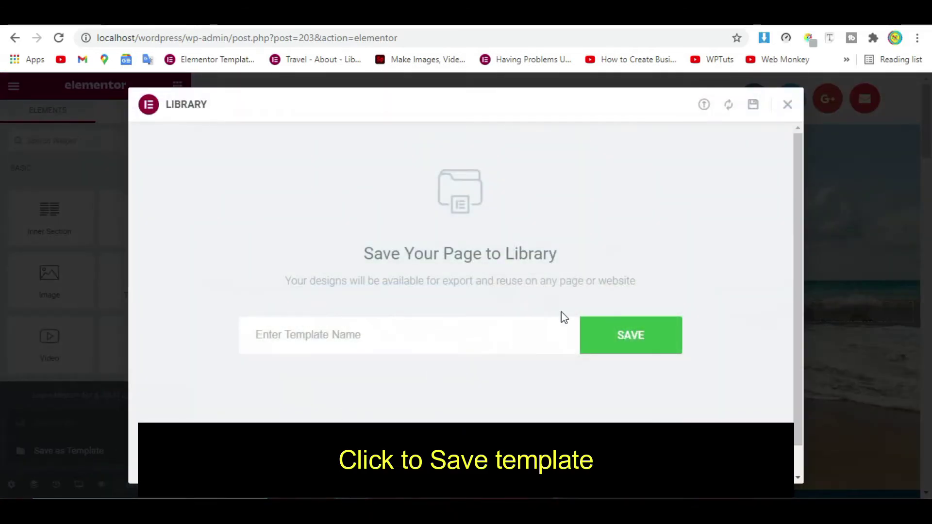
pyautogui.click(294, 335)
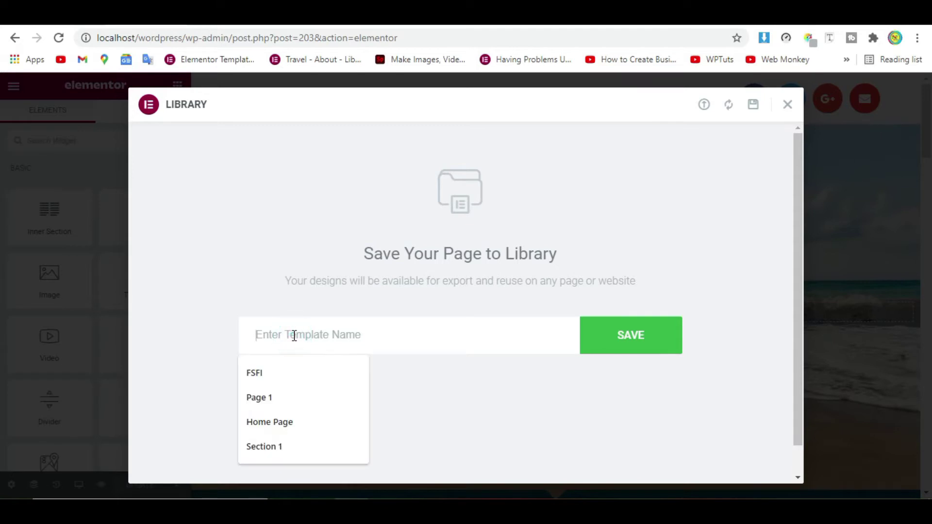
pyautogui.write('Home Page')
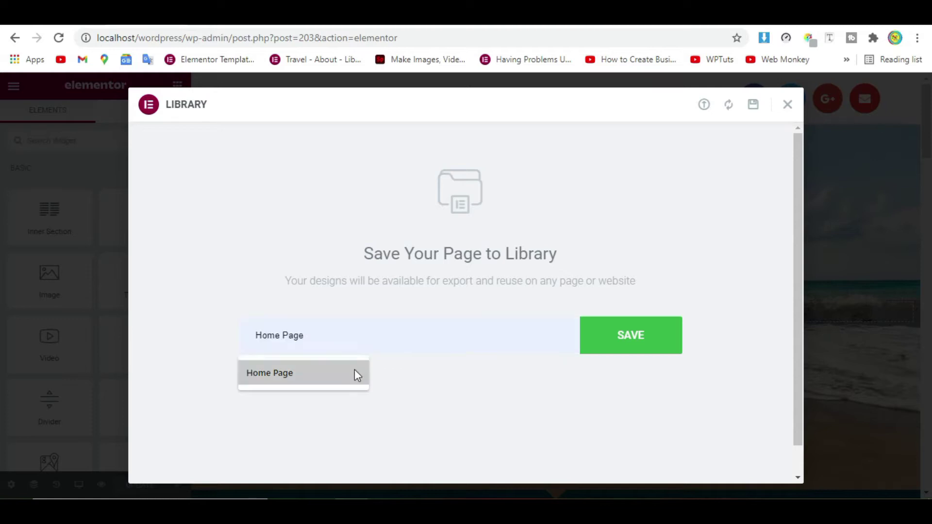
pyautogui.click(355, 371)
pyautogui.click(675, 333)
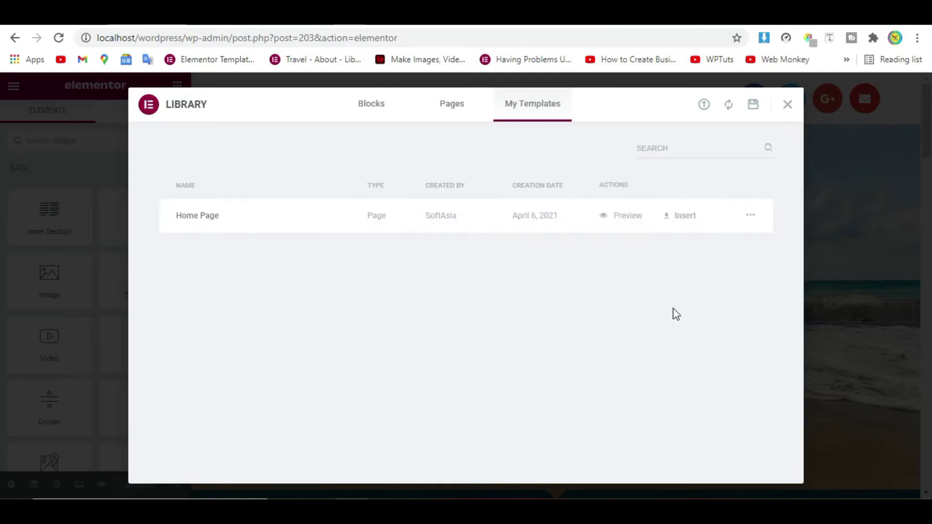
pyautogui.click(791, 104)
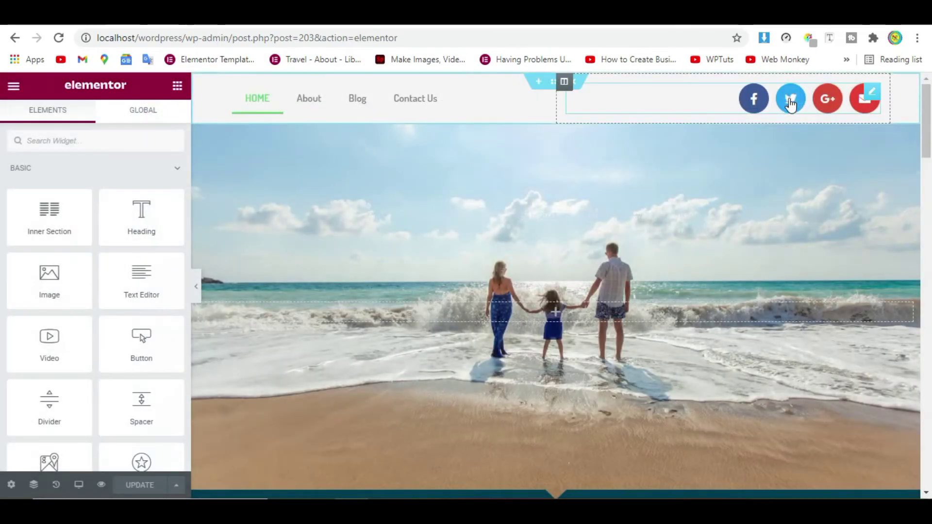
# Exit the editor to the site's pages list and move the HOME page to the trash
pyautogui.click(13, 89)
pyautogui.click(84, 331)
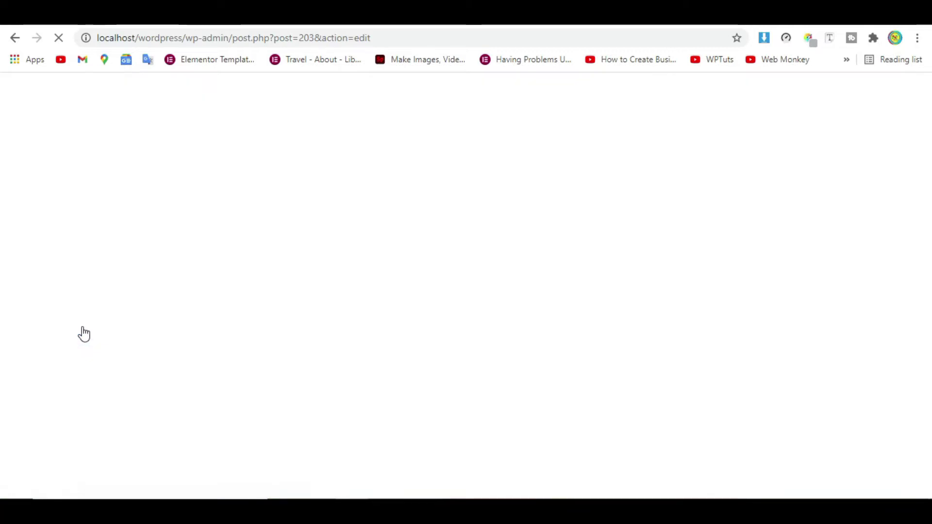
pyautogui.click(20, 103)
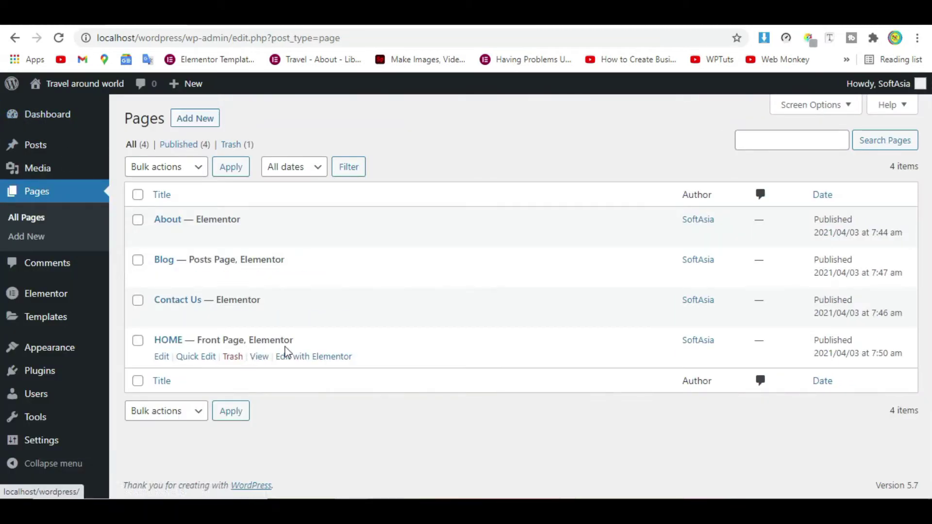
pyautogui.click(235, 356)
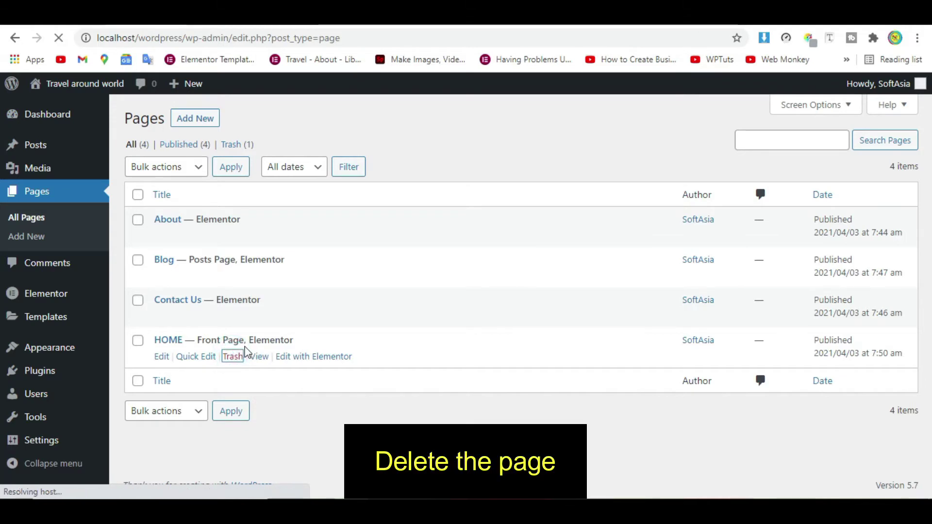
# Permanently delete all pages in the trash using the "Delete permanently" bulk action
pyautogui.click(228, 186)
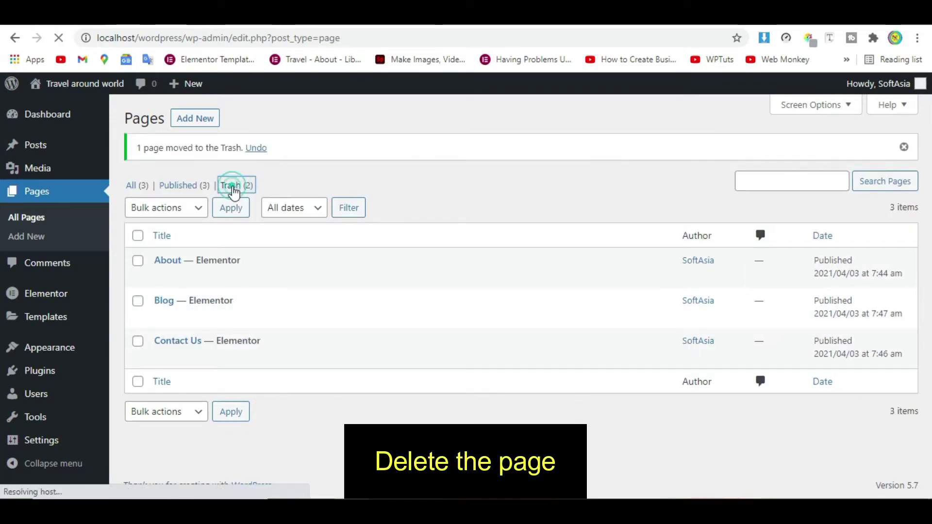
pyautogui.click(139, 195)
pyautogui.click(168, 169)
pyautogui.click(168, 200)
pyautogui.click(168, 169)
pyautogui.click(169, 208)
pyautogui.click(261, 172)
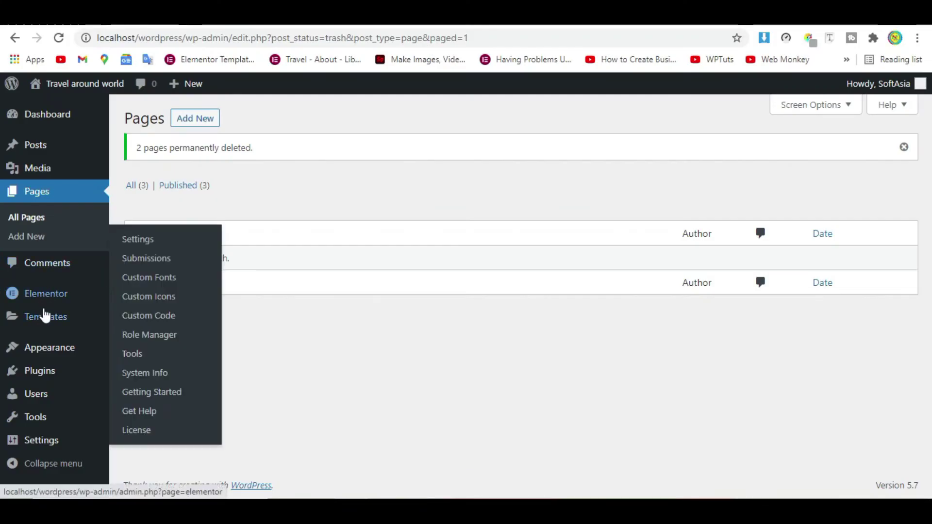
# Export the saved "Home Page" template as a zip file using the Export bulk action
pyautogui.click(44, 318)
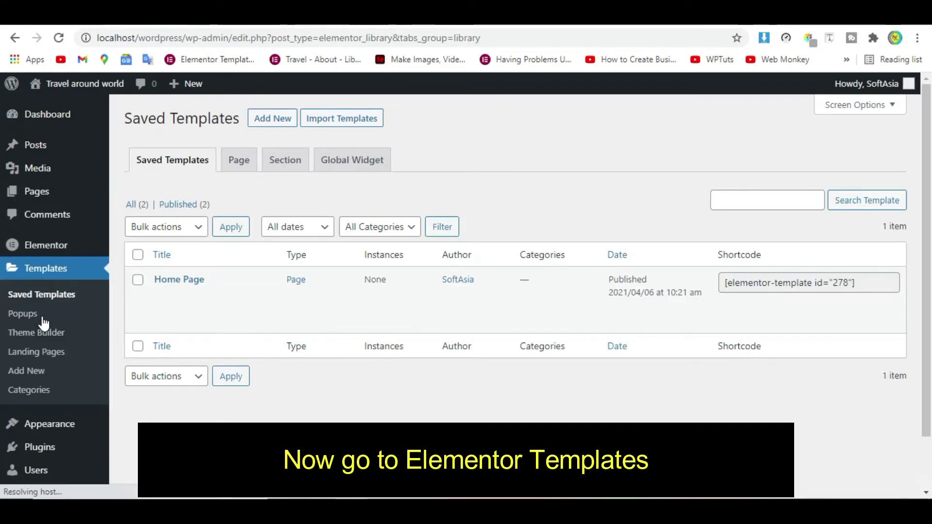
pyautogui.moveTo(252, 280)
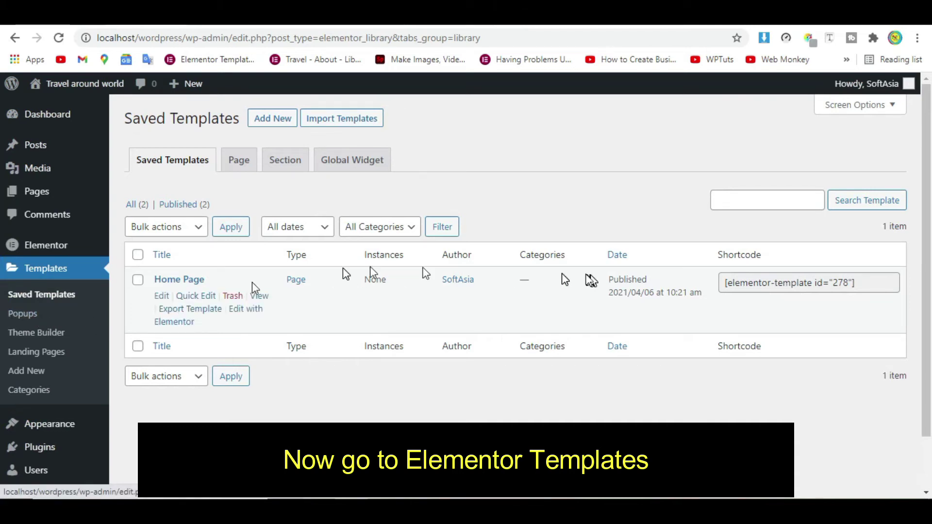
pyautogui.click(137, 254)
pyautogui.click(181, 226)
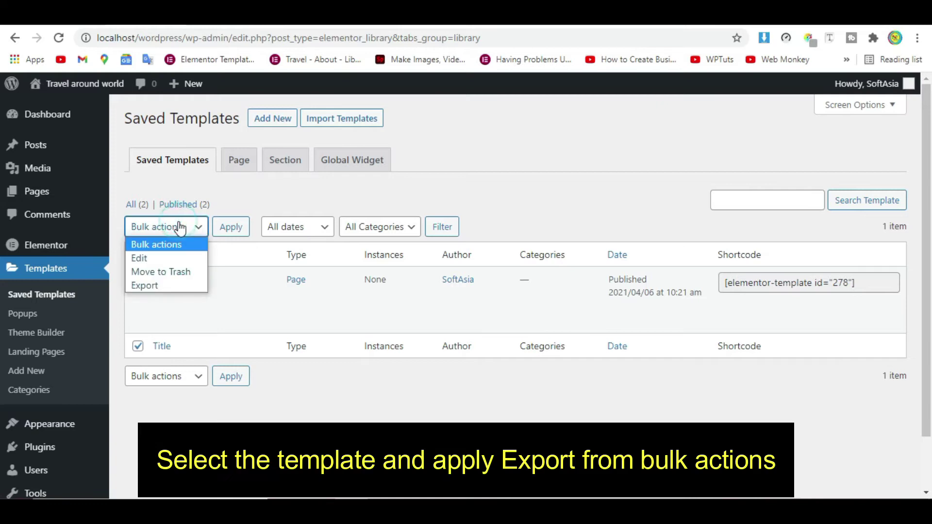
pyautogui.click(166, 284)
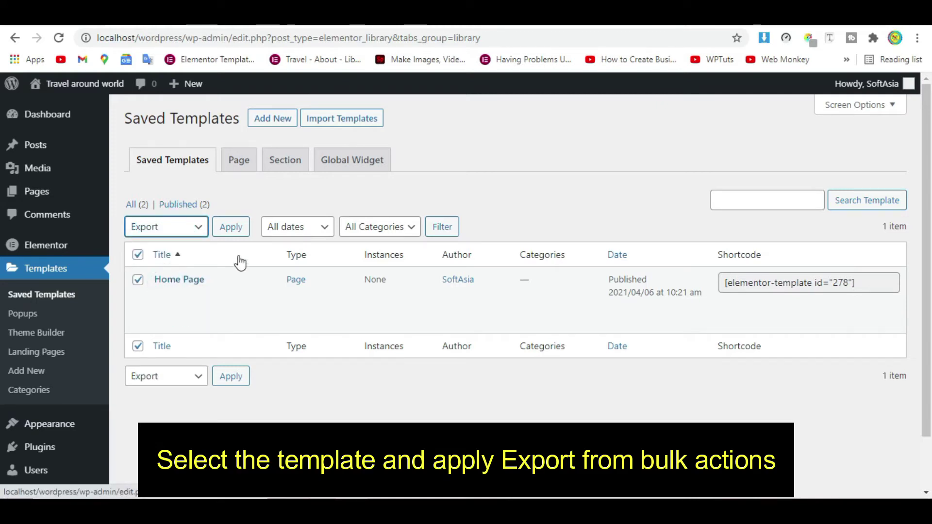
pyautogui.click(231, 227)
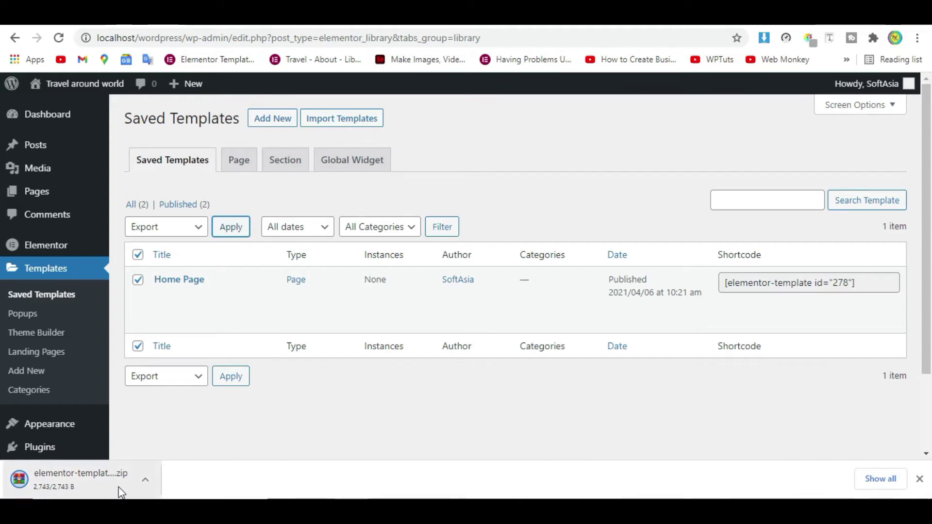
# Move the "Home Page" template to the trash with the bulk action
pyautogui.moveTo(148, 304)
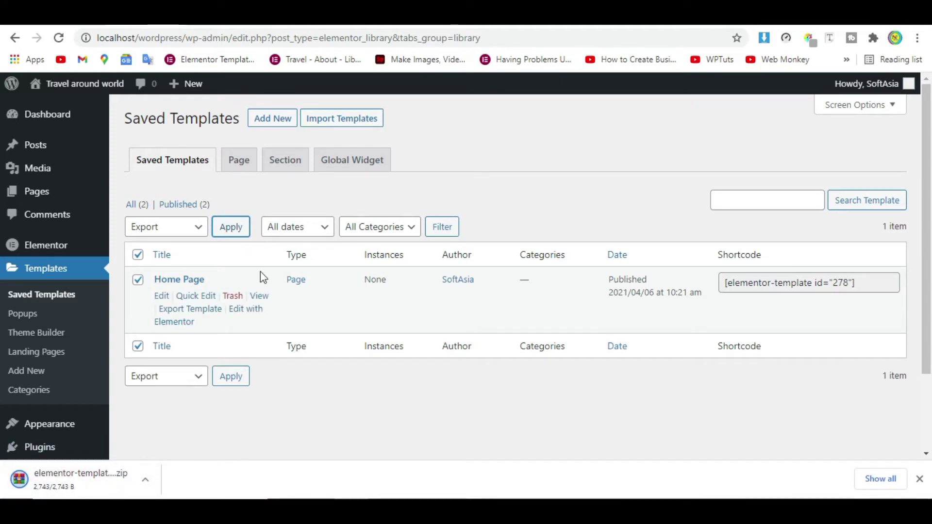
pyautogui.click(178, 227)
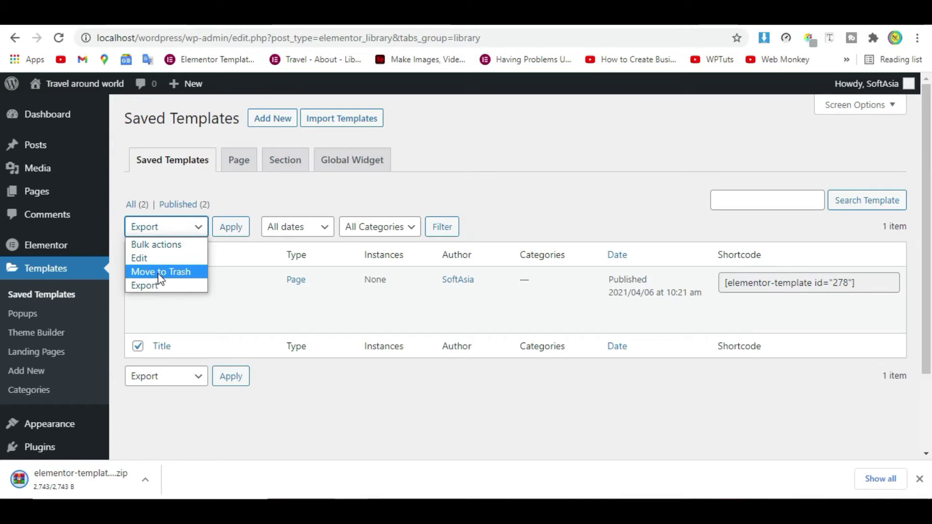
pyautogui.click(160, 274)
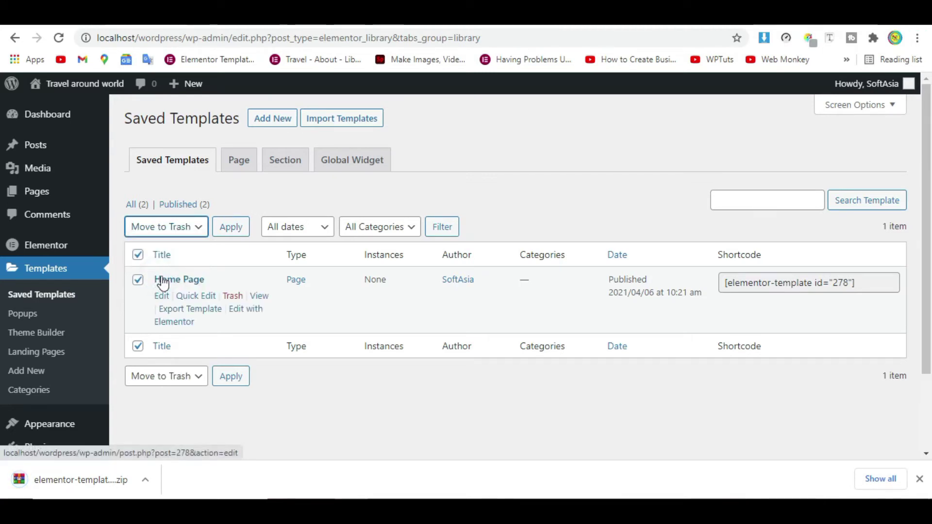
pyautogui.click(224, 239)
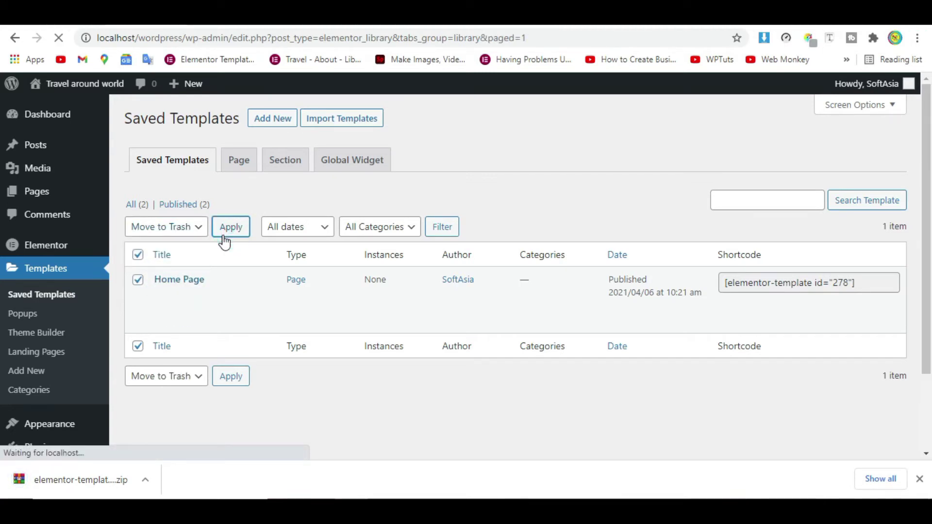
# Permanently delete the trashed "Home Page" template using the "Delete permanently" bulk action
pyautogui.click(224, 247)
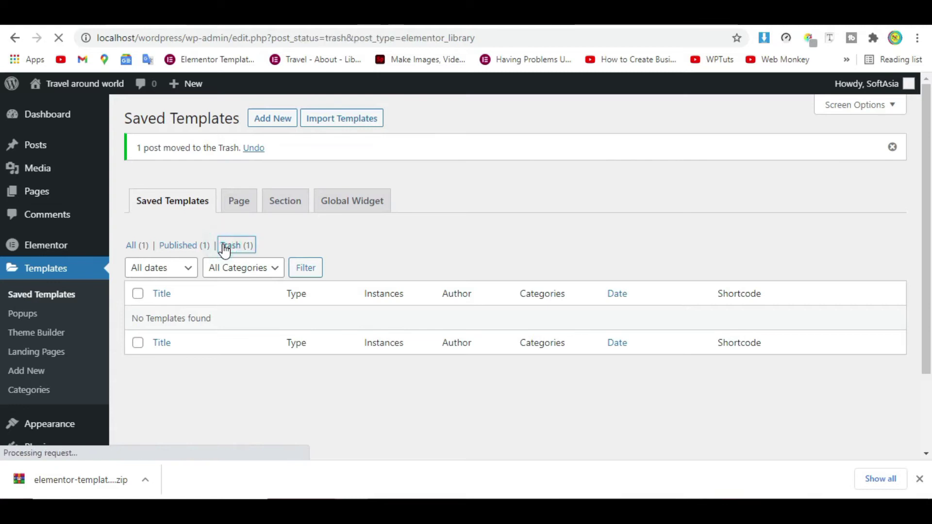
pyautogui.click(138, 254)
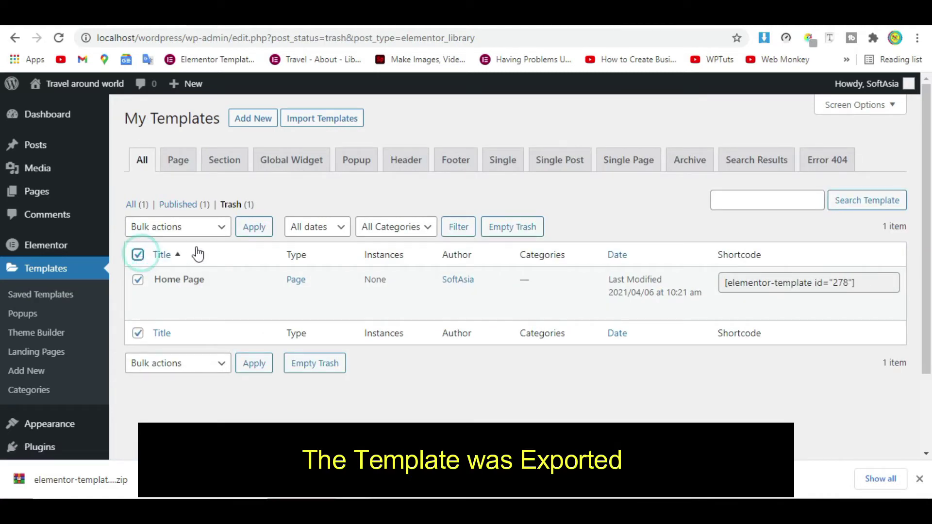
pyautogui.click(211, 228)
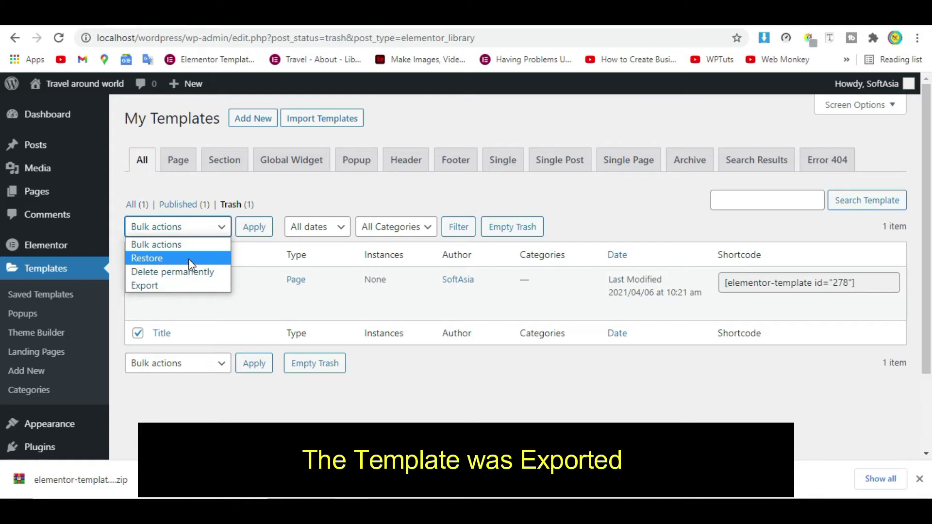
pyautogui.click(188, 257)
pyautogui.click(194, 232)
pyautogui.click(208, 270)
pyautogui.click(258, 227)
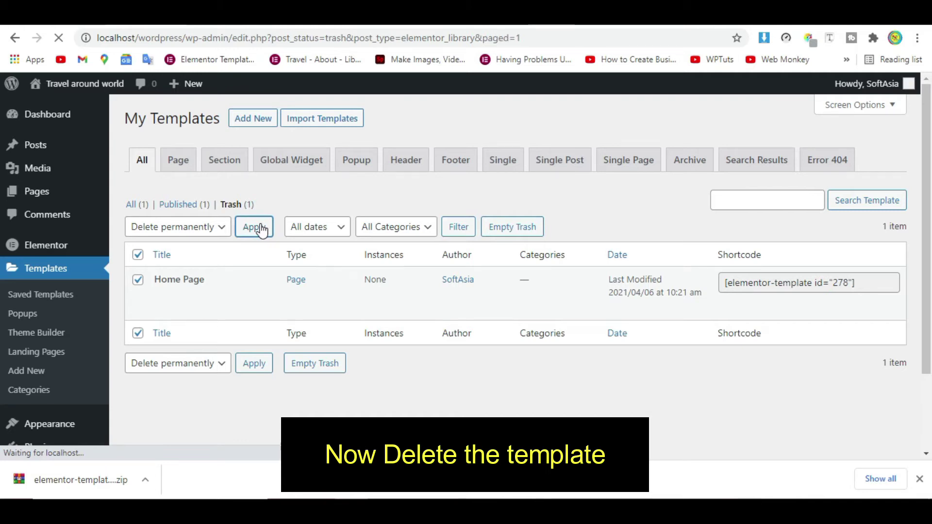
# Visit the live site in a new tab to check its front page, and return to the templates list
pyautogui.moveTo(58, 85)
pyautogui.rightClick(52, 108)
pyautogui.click(83, 124)
pyautogui.hotkey('ctrl', 'Tab')
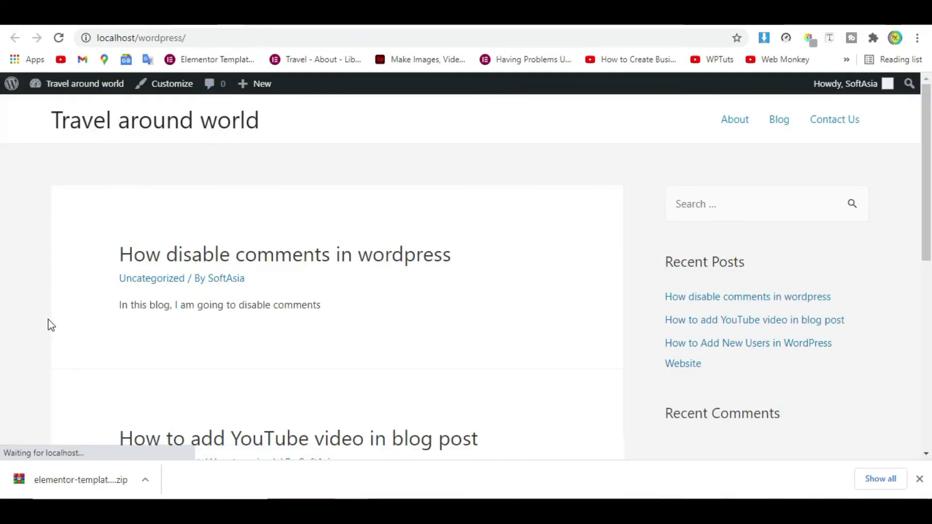
pyautogui.scroll(-8, 51, 325)
pyautogui.hotkey('ctrl', 'Tab')
pyautogui.hotkey('ctrl', 'Tab')
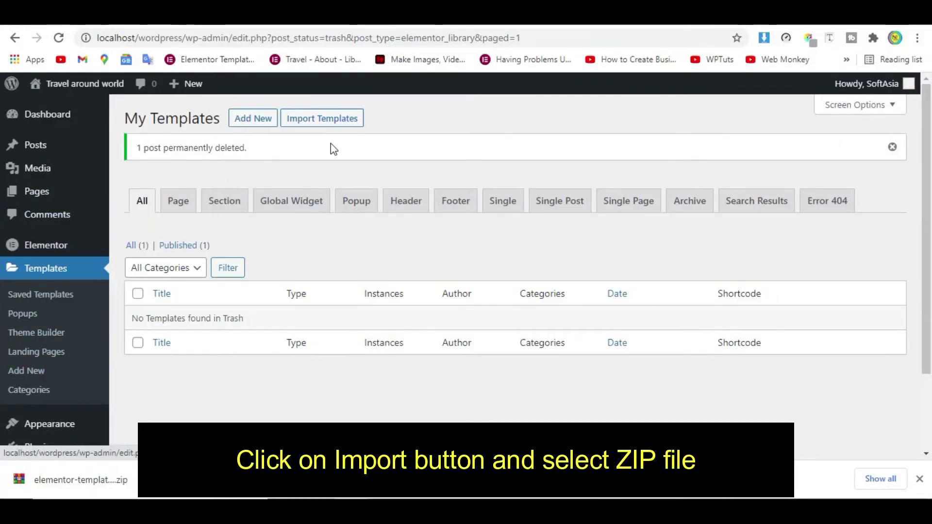
# Import the downloaded Elementor templates zip file into the template library
pyautogui.click(323, 119)
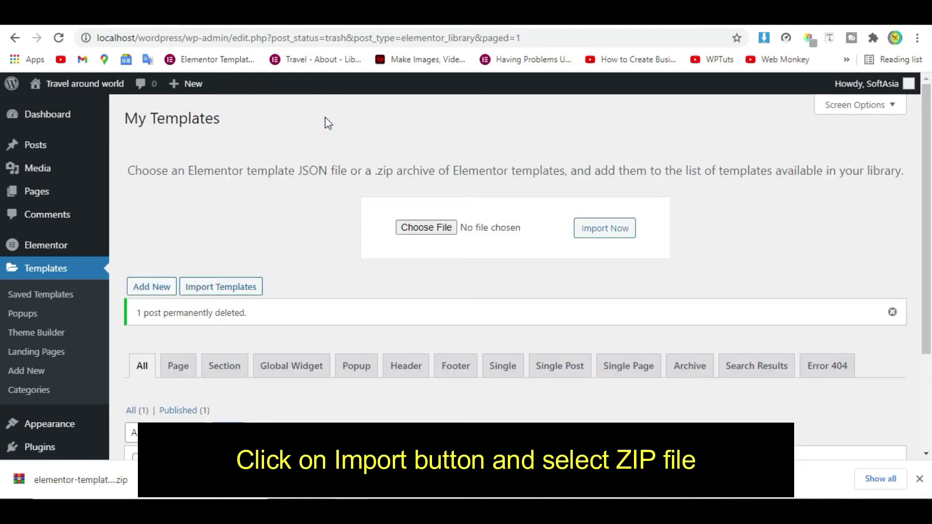
pyautogui.moveTo(19, 479); pyautogui.dragTo(505, 235)
pyautogui.click(620, 234)
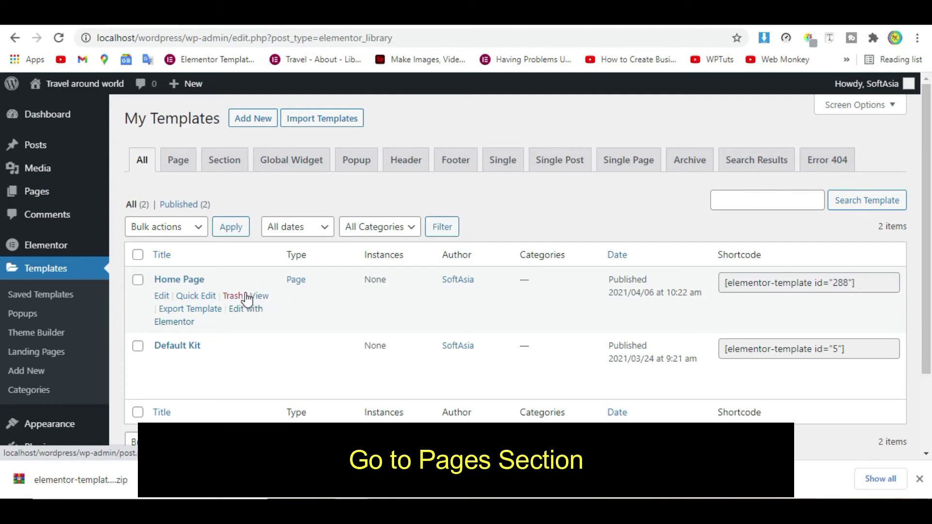
# Add a new page titled "Home", open it in the Elementor editor and dismiss the browser's download bar
pyautogui.click(47, 193)
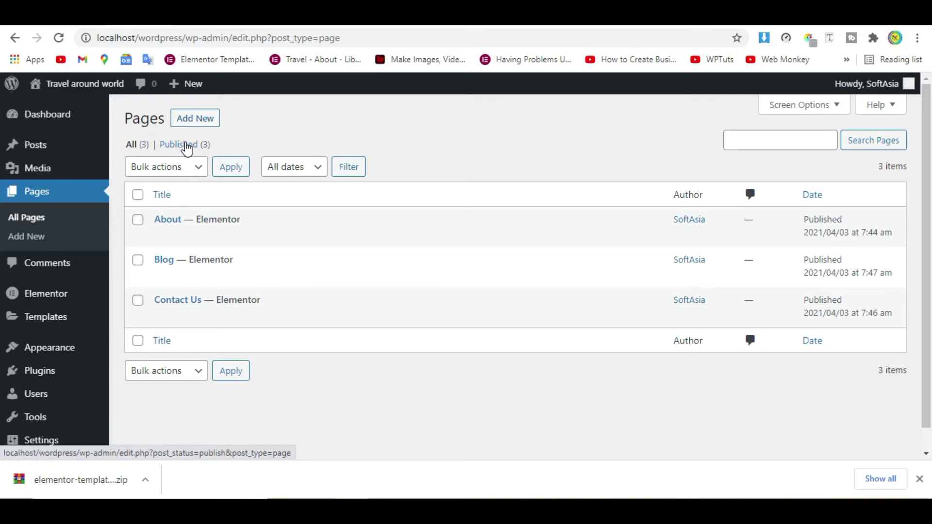
pyautogui.click(194, 121)
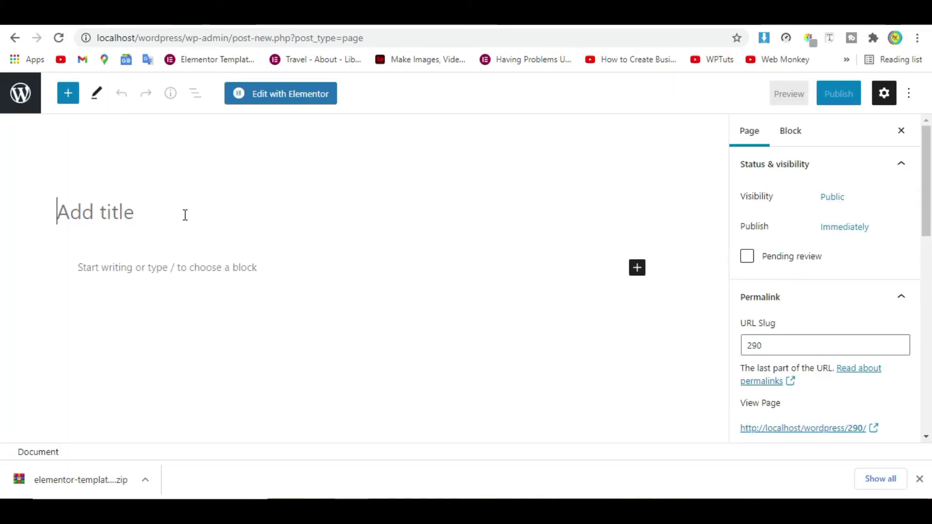
pyautogui.write('H')
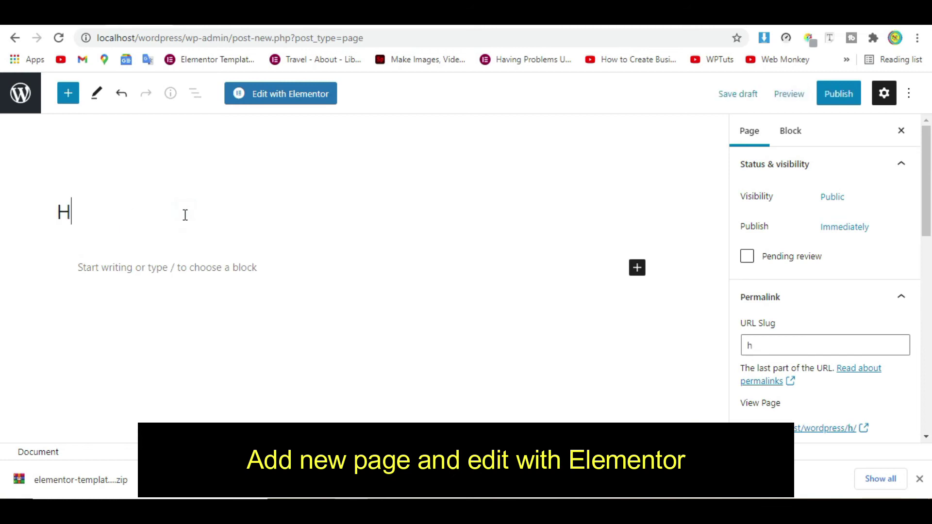
pyautogui.write('ome')
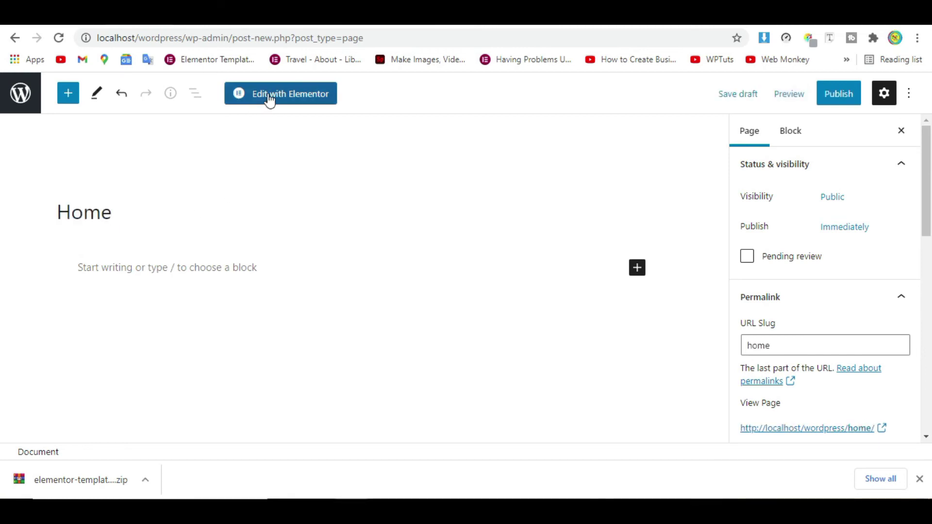
pyautogui.click(271, 97)
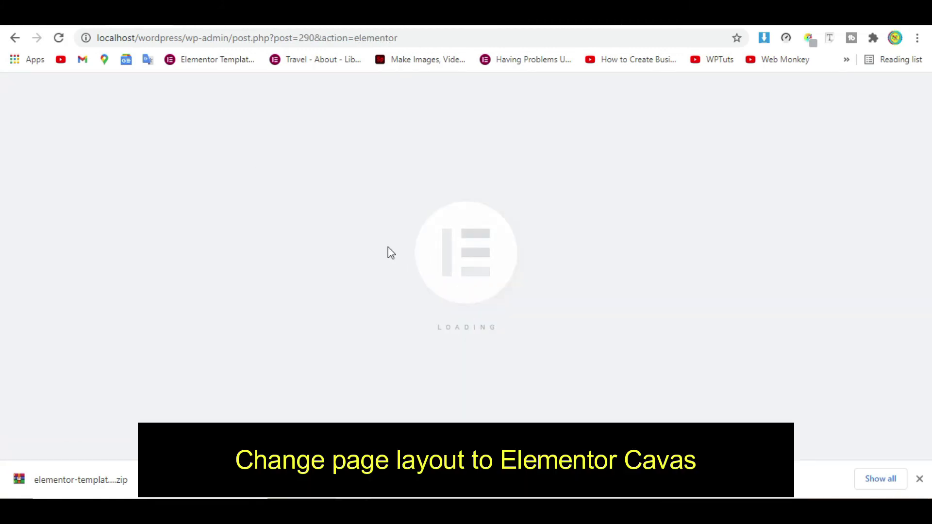
pyautogui.click(920, 479)
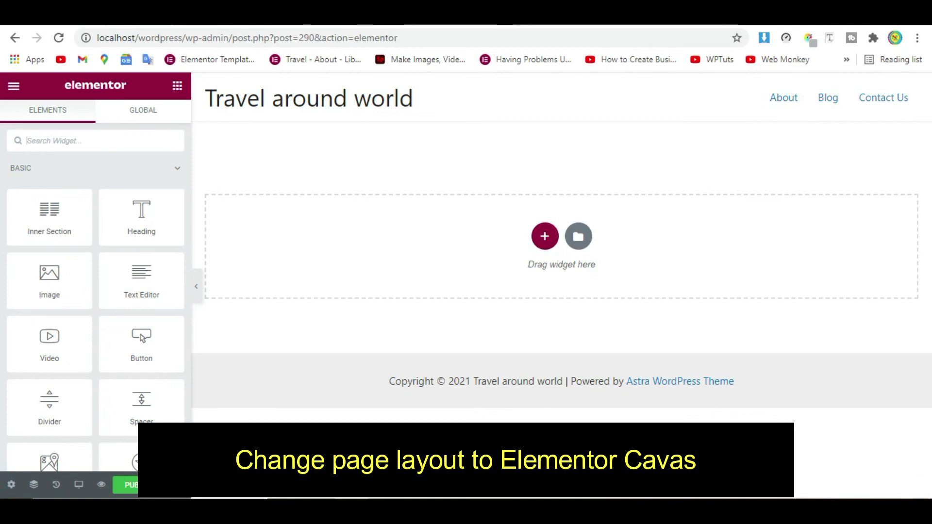
# Change the new Home page's layout to Elementor Canvas in the page settings
pyautogui.click(11, 484)
pyautogui.click(137, 409)
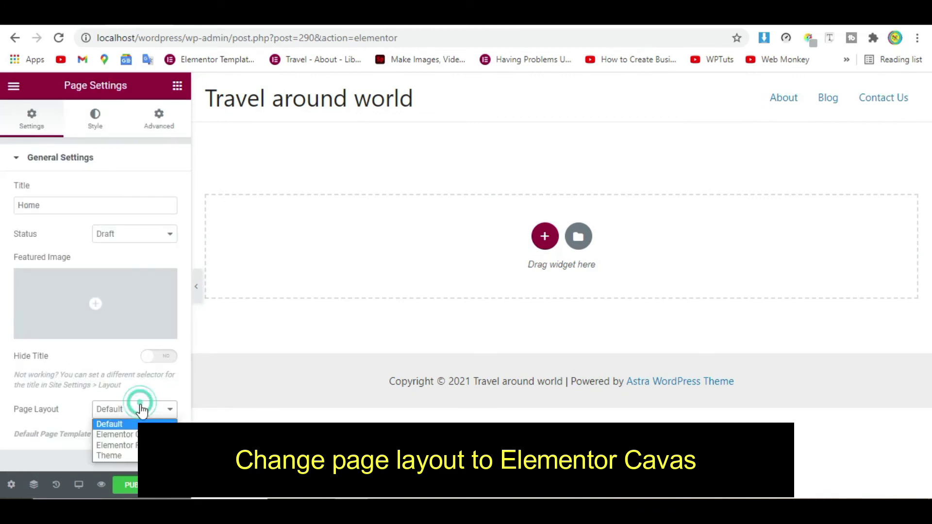
pyautogui.click(147, 433)
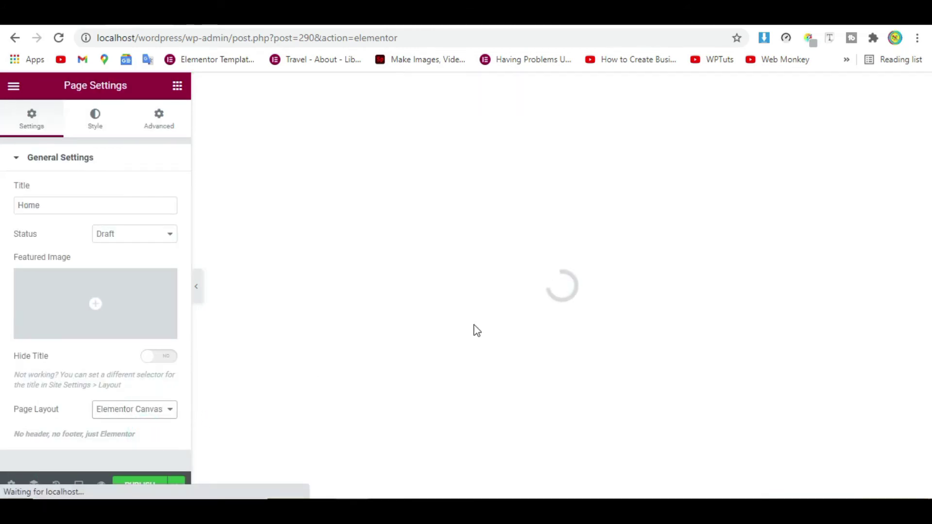
# Insert the "Home Page" template from the saved templates library into the page and publish the page
pyautogui.click(579, 188)
pyautogui.click(517, 109)
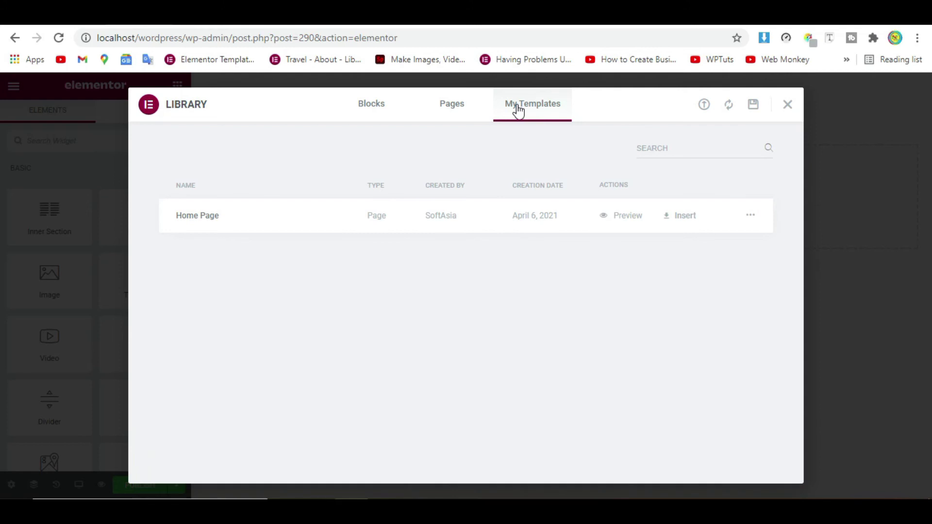
pyautogui.click(671, 215)
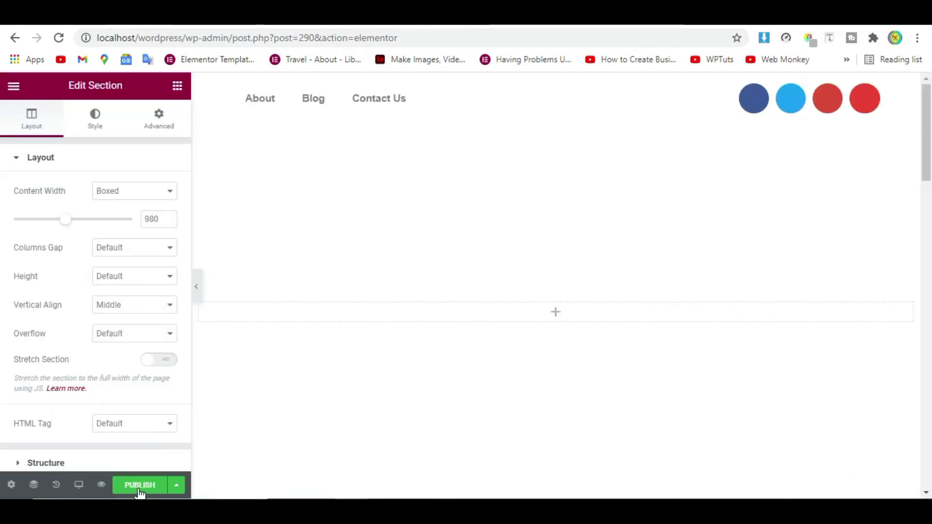
pyautogui.click(140, 487)
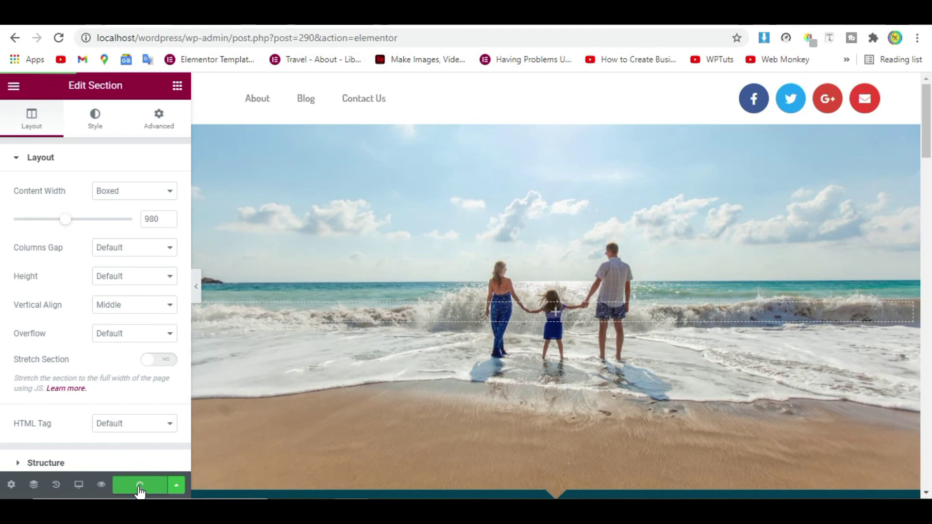
pyautogui.click(178, 485)
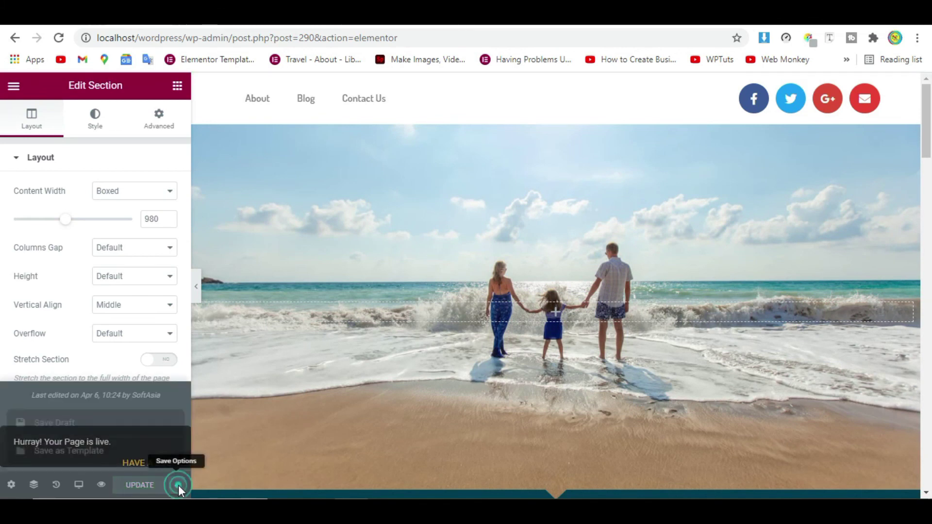
# Preview the published Home page and look through its full length from header to footer
pyautogui.click(102, 484)
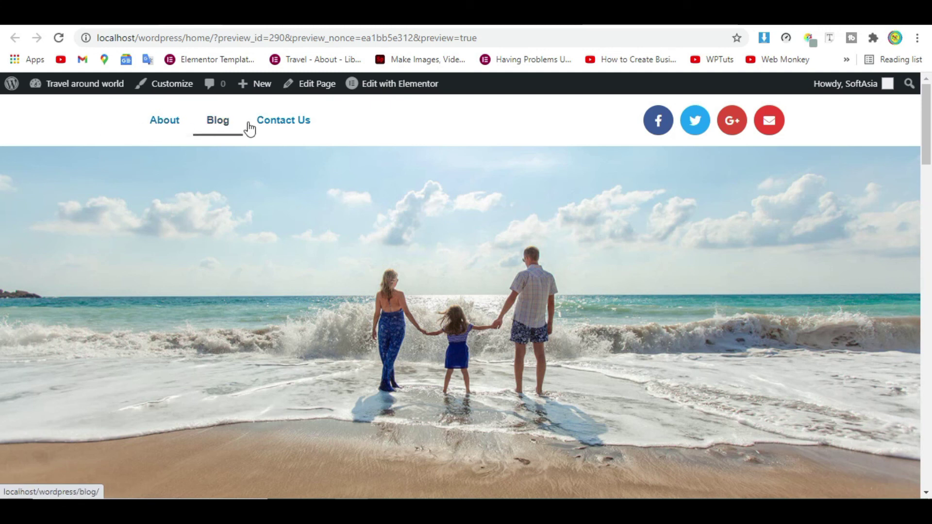
pyautogui.scroll(-12, 298, 225)
pyautogui.scroll(-10, 291, 249)
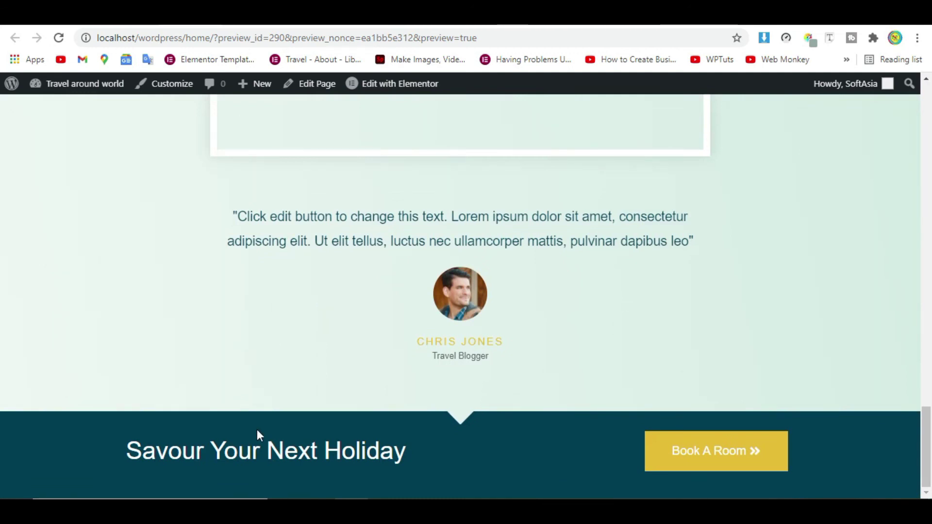
pyautogui.scroll(20, 285, 469)
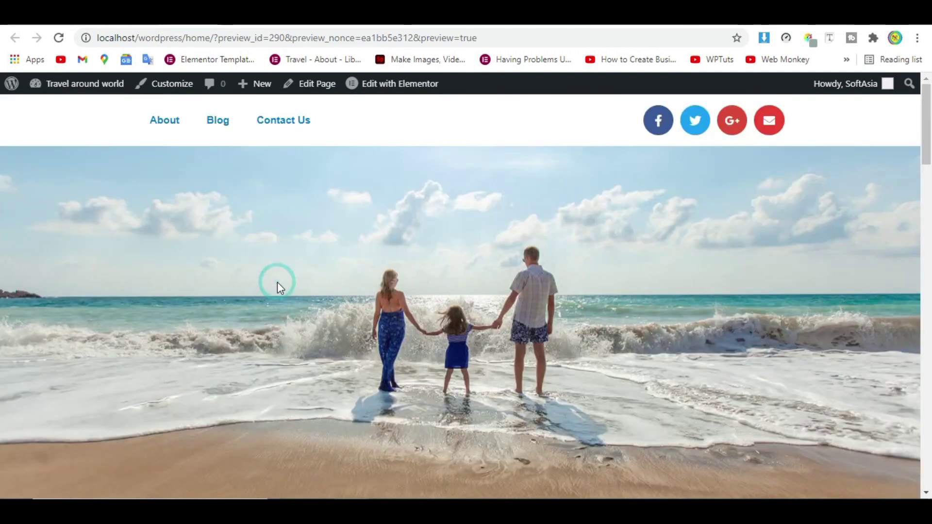